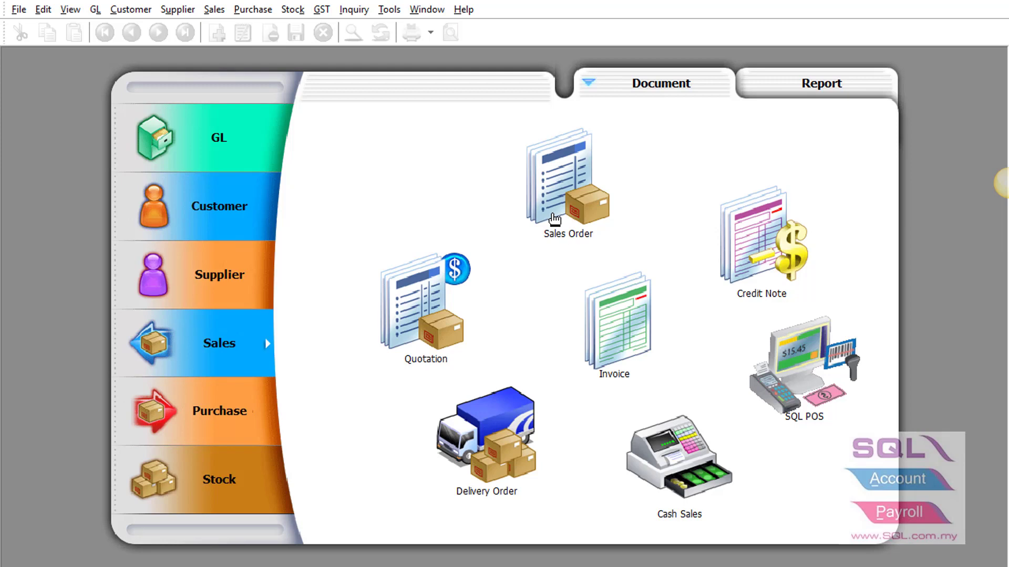
Open sales order JR18/08/0022 for TAHA ELECTRONICS from the sales order list.
{"action": "left_click", "coordinate": [554, 219]}
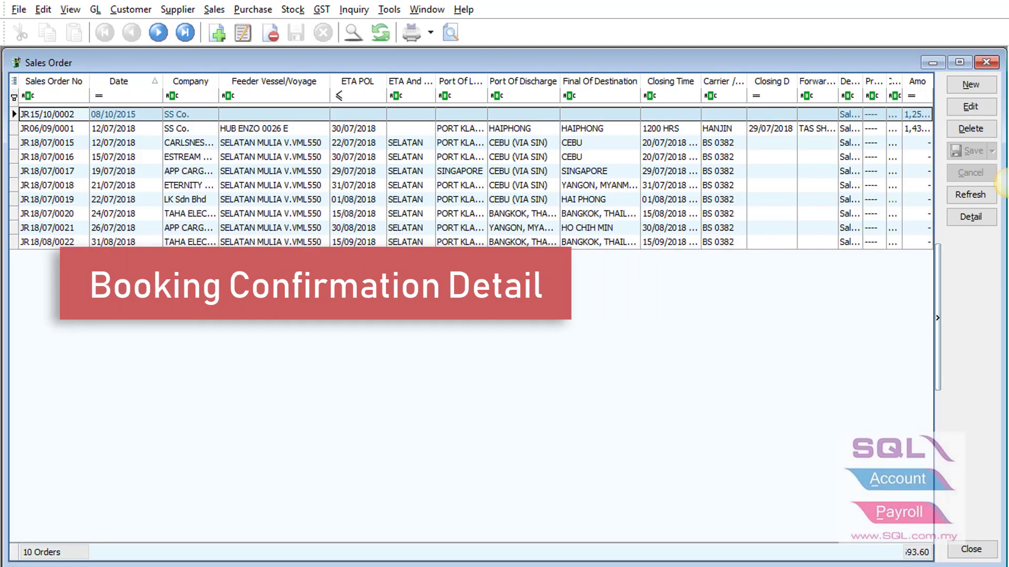
{"action": "left_click", "coordinate": [178, 243]}
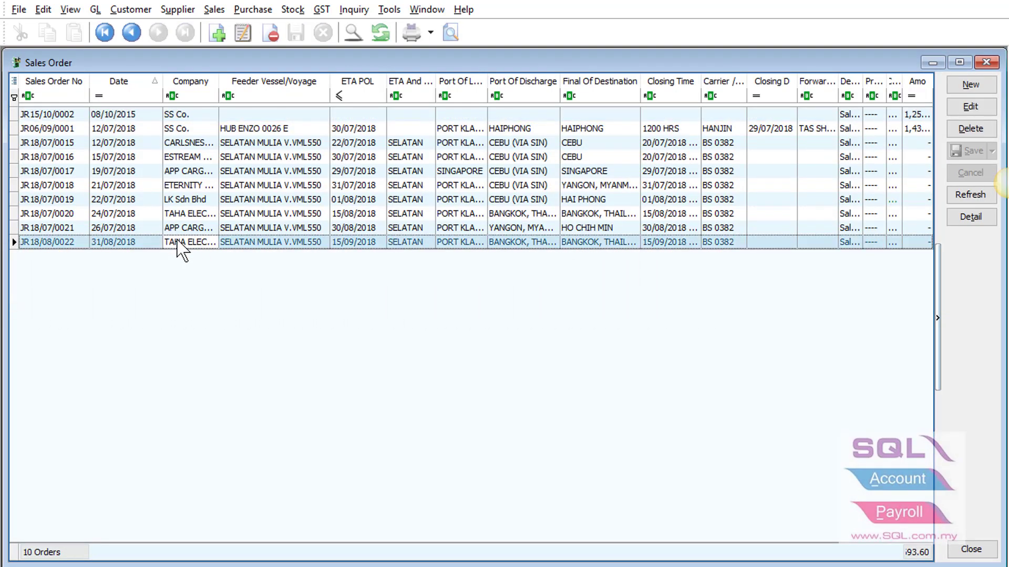
{"action": "double_click", "coordinate": [178, 241]}
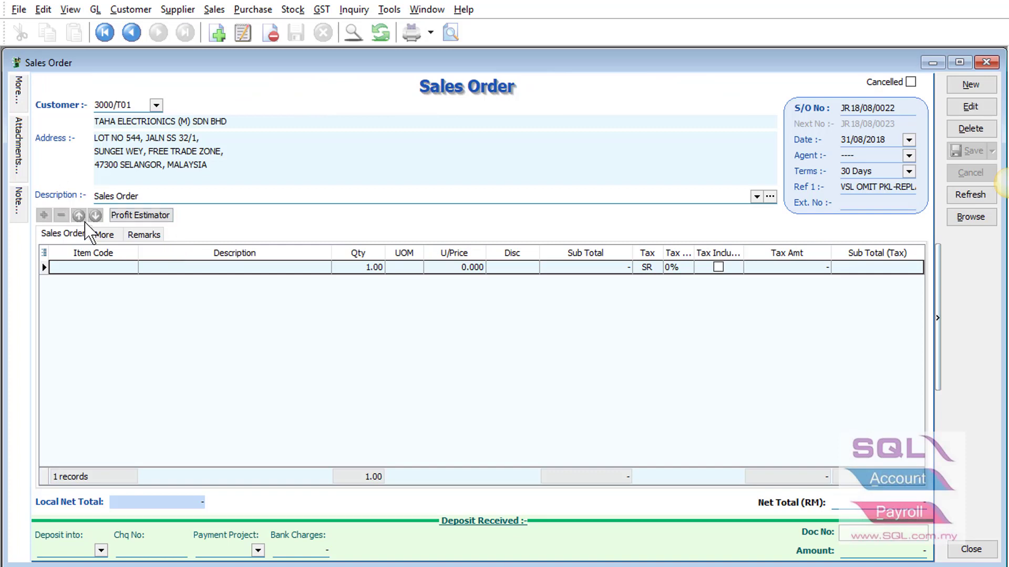
Review the order's booking fields on the More tab: feeder vessel, port of loading and ETA POL.
{"action": "left_click", "coordinate": [104, 235]}
{"action": "left_click_drag", "start_coordinate": [255, 387], "coordinate": [124, 368]}
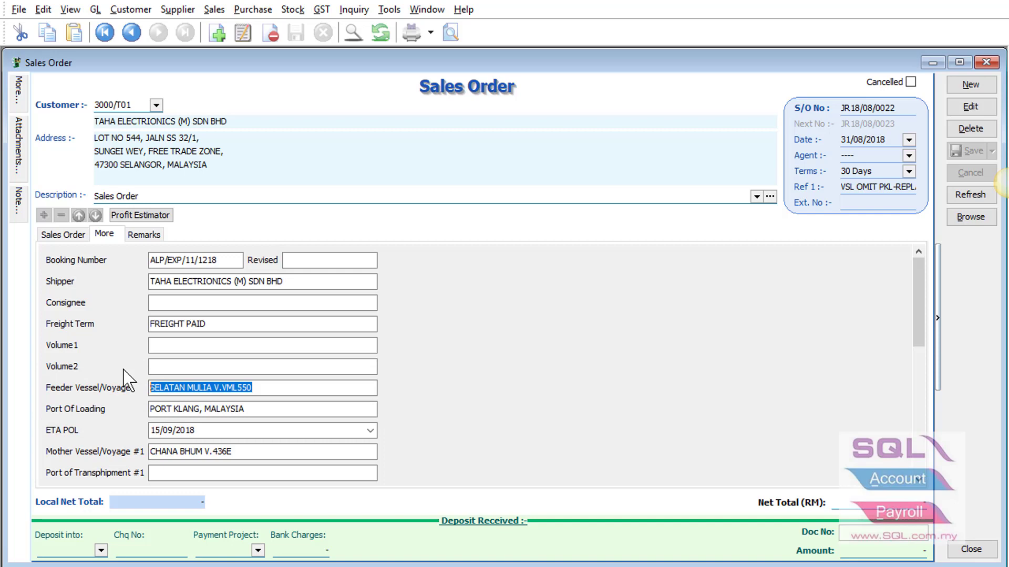
{"action": "left_click", "coordinate": [238, 408]}
{"action": "left_click_drag", "start_coordinate": [238, 408], "coordinate": [101, 410]}
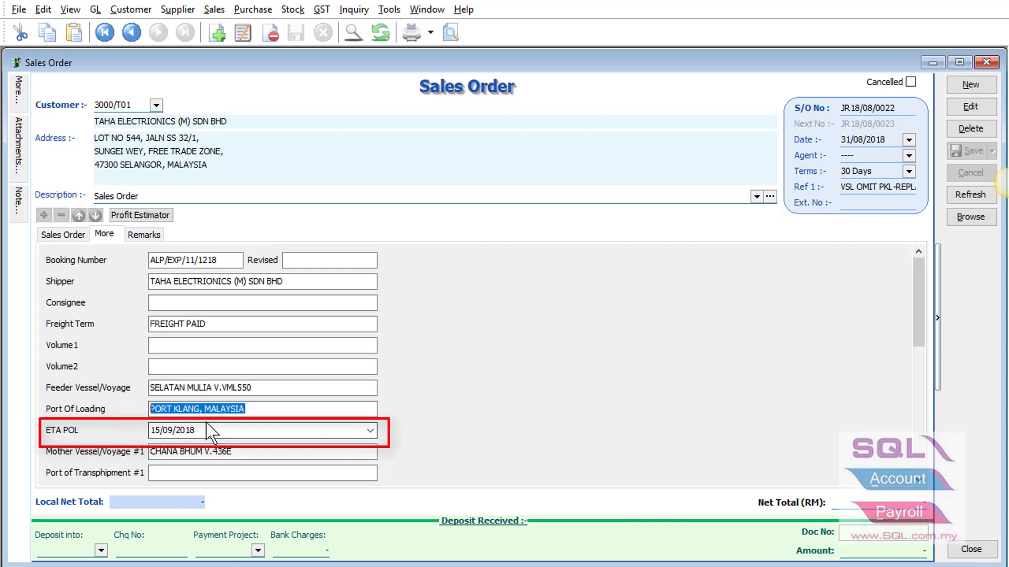
{"action": "left_click_drag", "start_coordinate": [207, 430], "coordinate": [135, 430]}
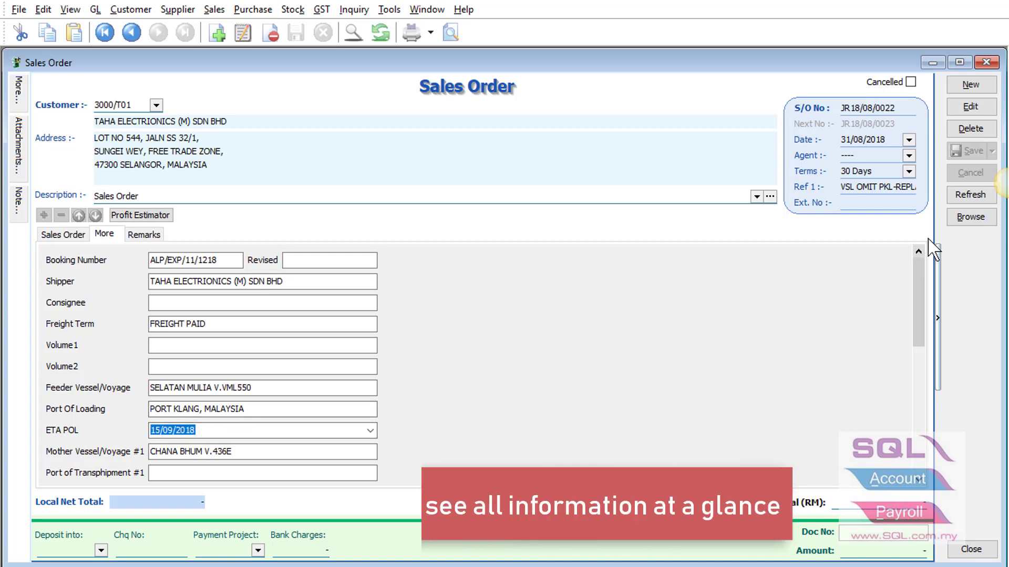
Back in the sales order list, toggle the Feeder Vessel/Voyage column in the column chooser.
{"action": "left_click", "coordinate": [965, 224]}
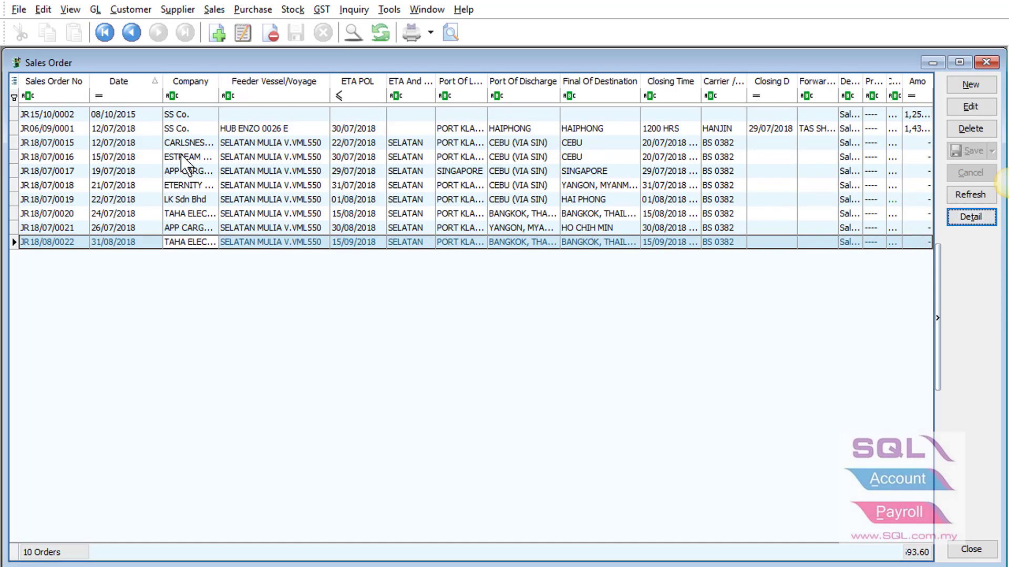
{"action": "left_click", "coordinate": [15, 82]}
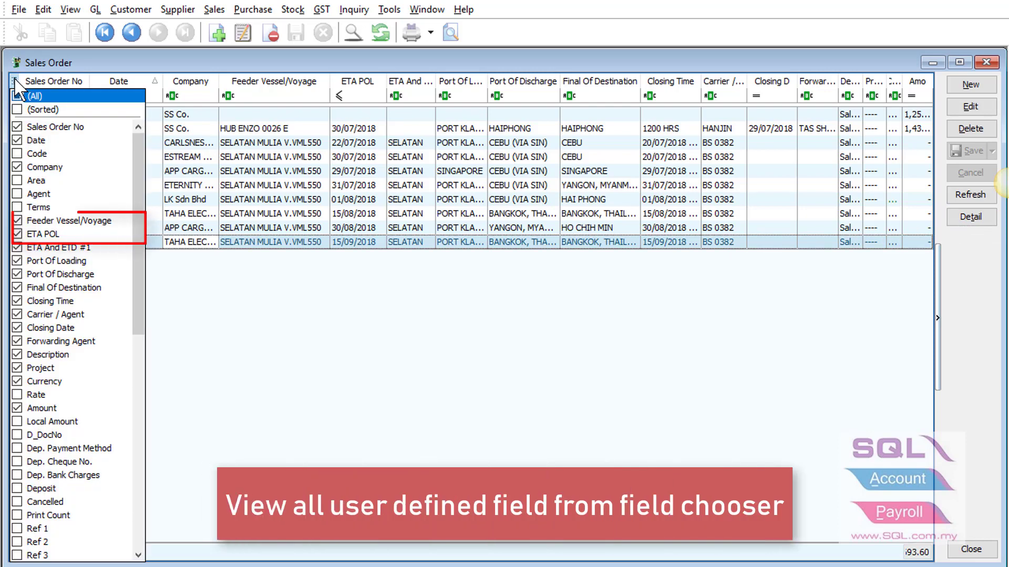
{"action": "left_click", "coordinate": [18, 221]}
{"action": "left_click", "coordinate": [19, 234]}
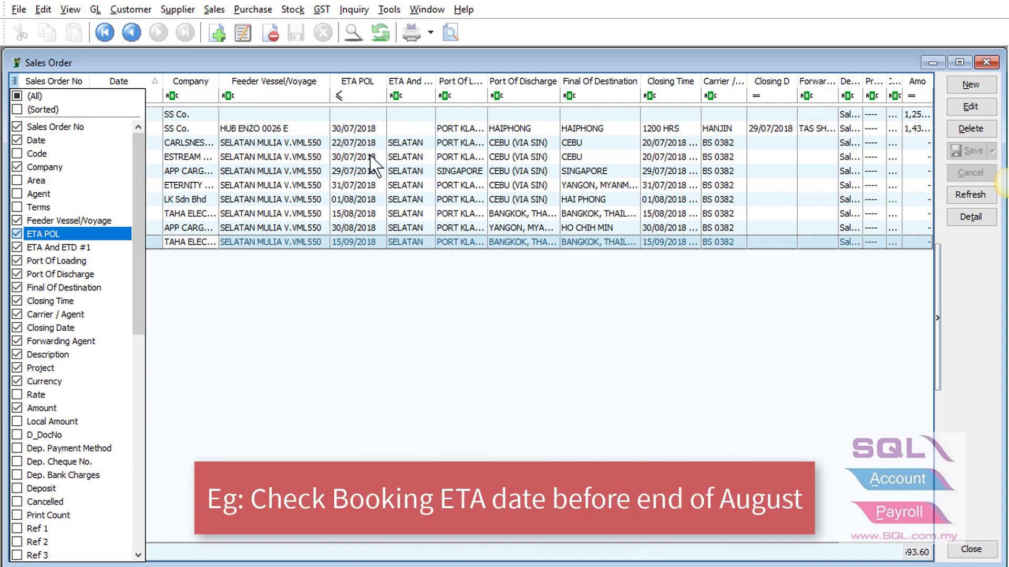
Filter ETA POL with a custom 'less than or equal to 31/08/2018' condition.
{"action": "left_click", "coordinate": [381, 81]}
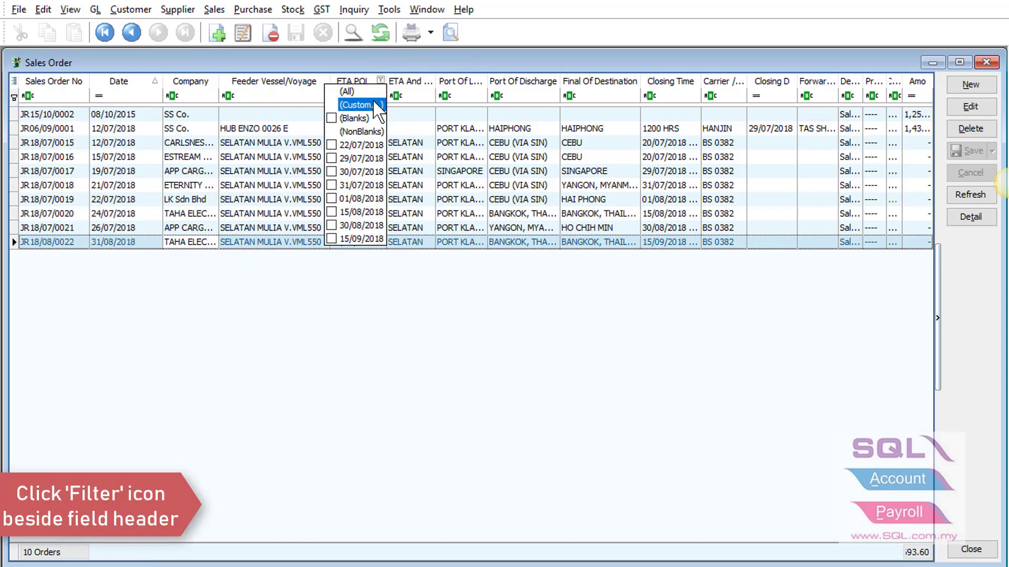
{"action": "left_click", "coordinate": [370, 105]}
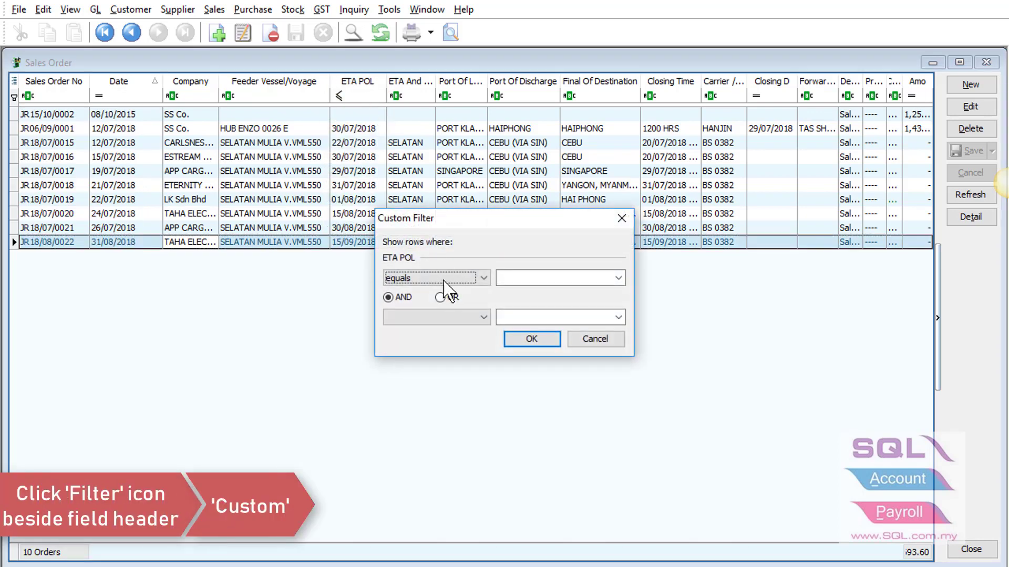
{"action": "left_click", "coordinate": [447, 278]}
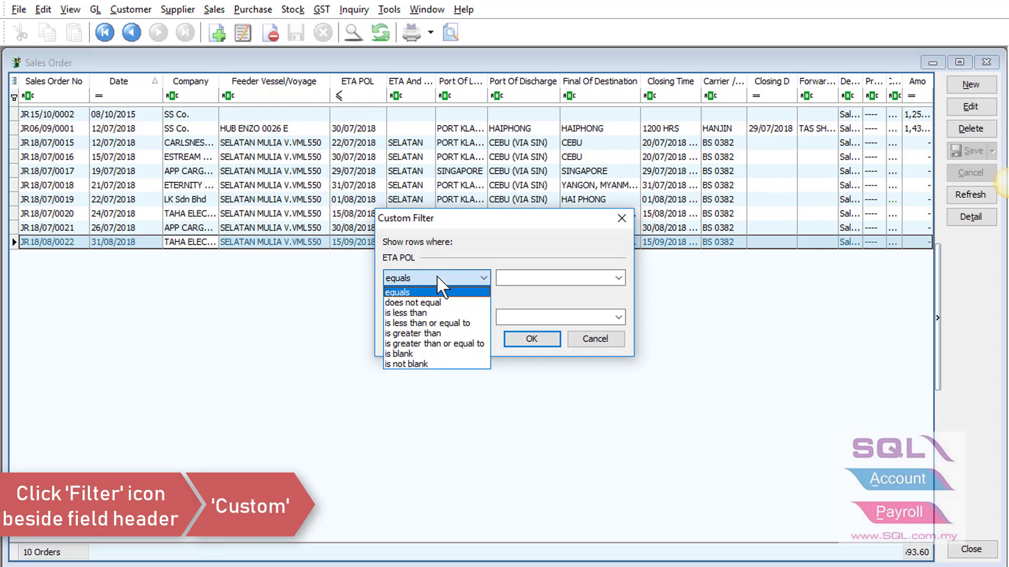
{"action": "left_click", "coordinate": [439, 323]}
{"action": "left_click", "coordinate": [515, 278]}
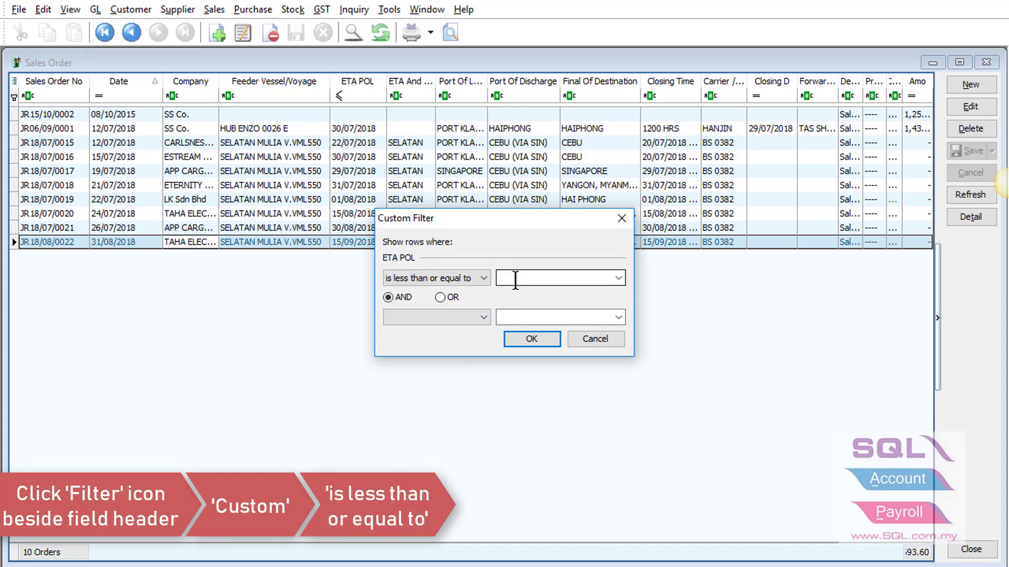
{"action": "type", "text": "31/0"}
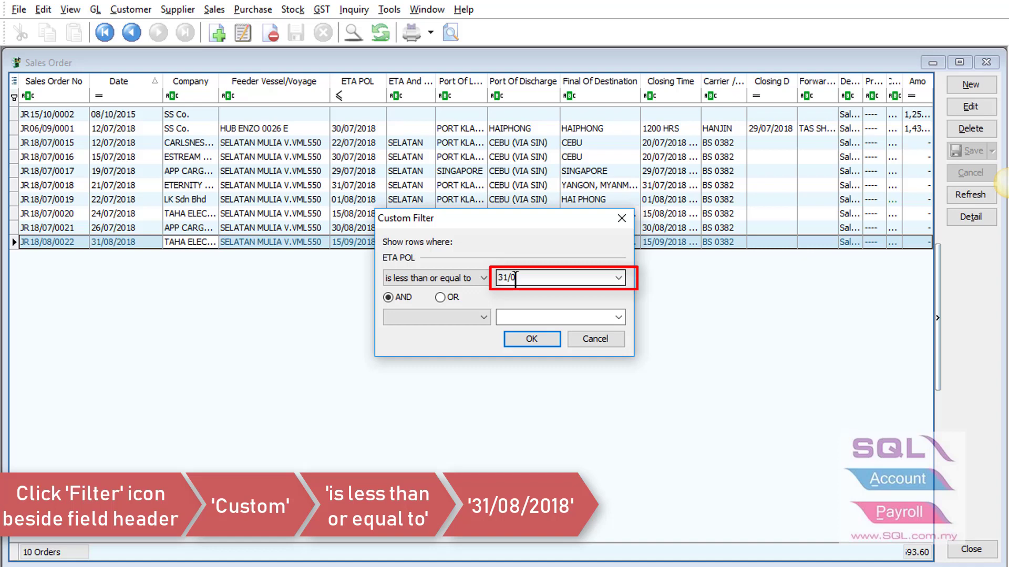
{"action": "type", "text": "8/2018"}
{"action": "left_click", "coordinate": [528, 338]}
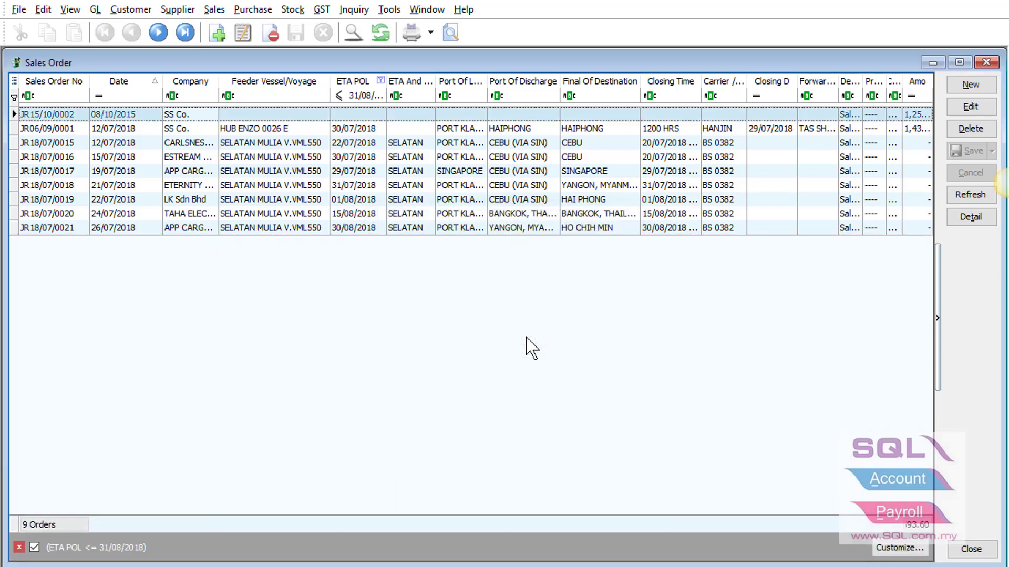
Filter the final destination to 'bangkok', leaving order JR18/07/0020.
{"action": "left_click", "coordinate": [592, 95]}
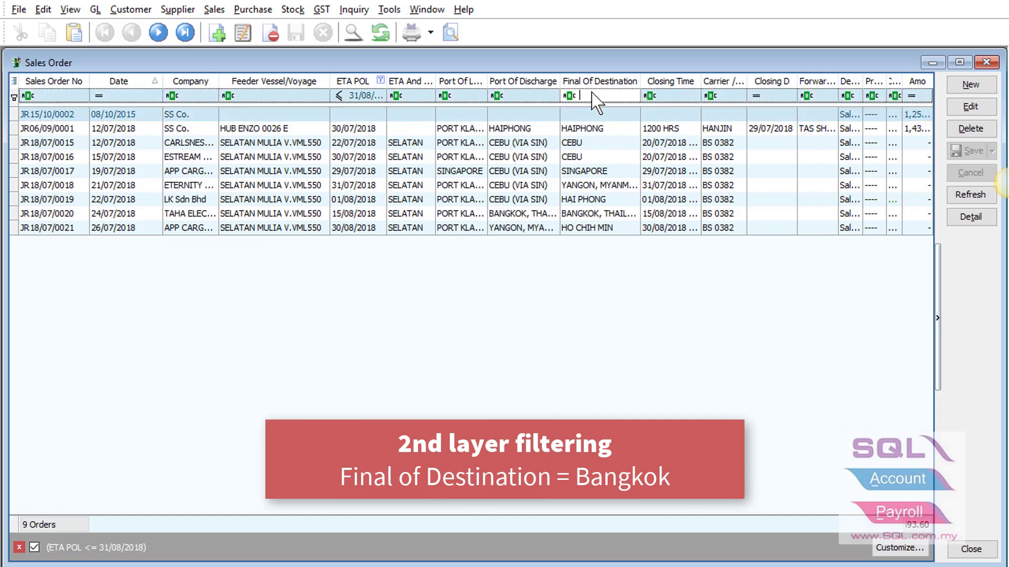
{"action": "type", "text": "ba"}
{"action": "type", "text": "ngkok"}
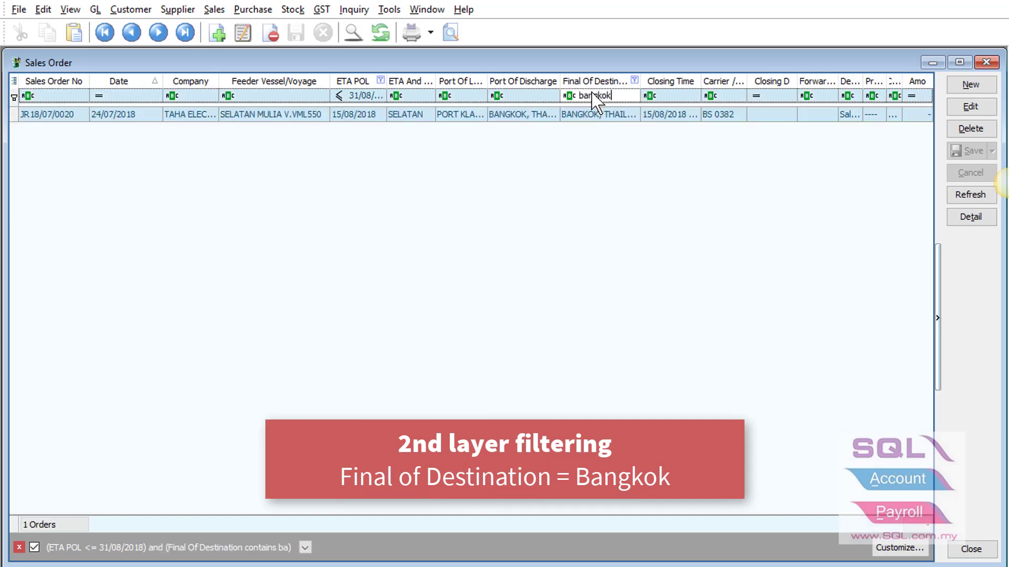
{"action": "left_click", "coordinate": [588, 118]}
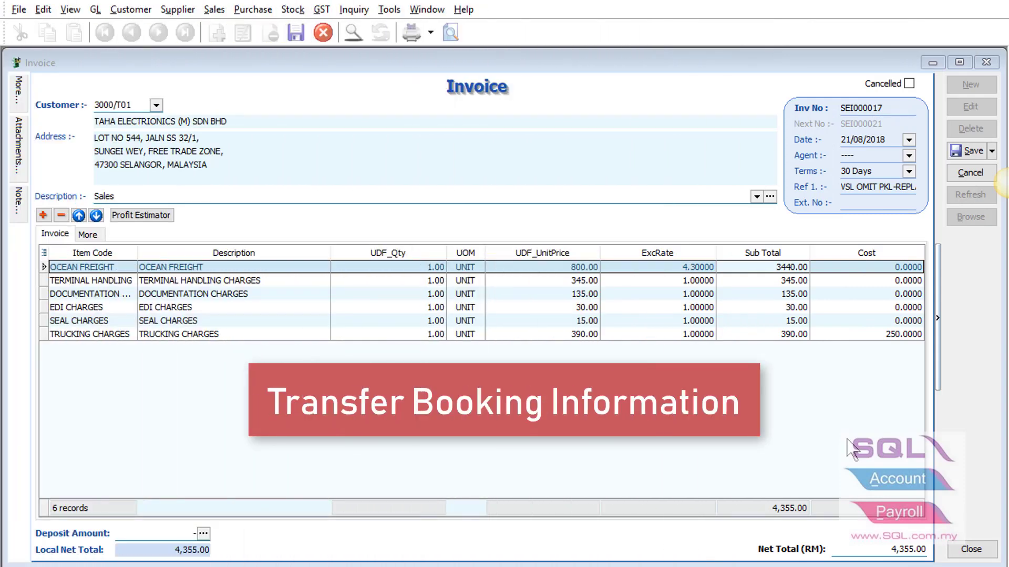
Transfer the sales order's booking details into invoice SEI000017, then return to its charge lines.
{"action": "right_click", "coordinate": [481, 92]}
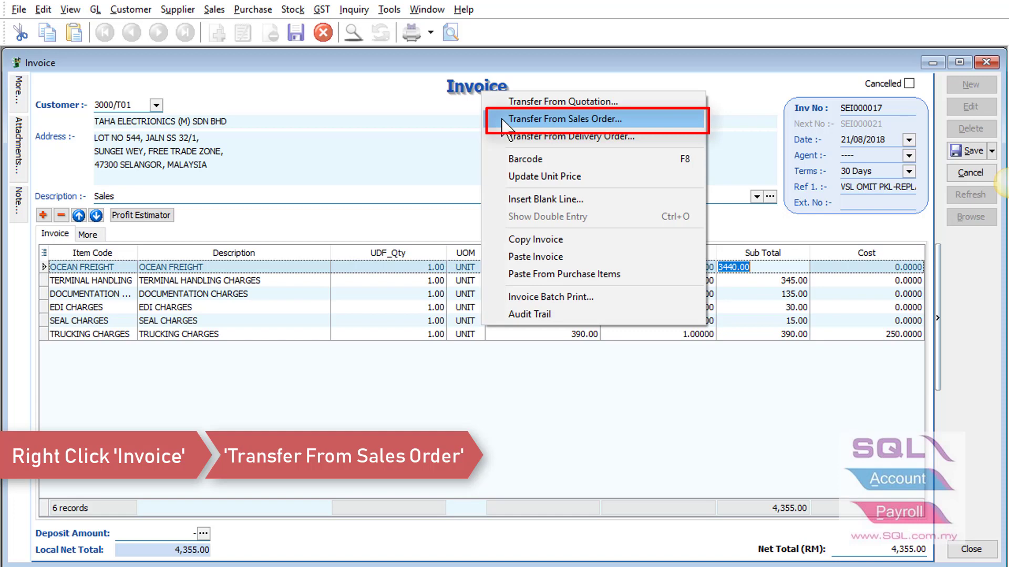
{"action": "left_click", "coordinate": [90, 234]}
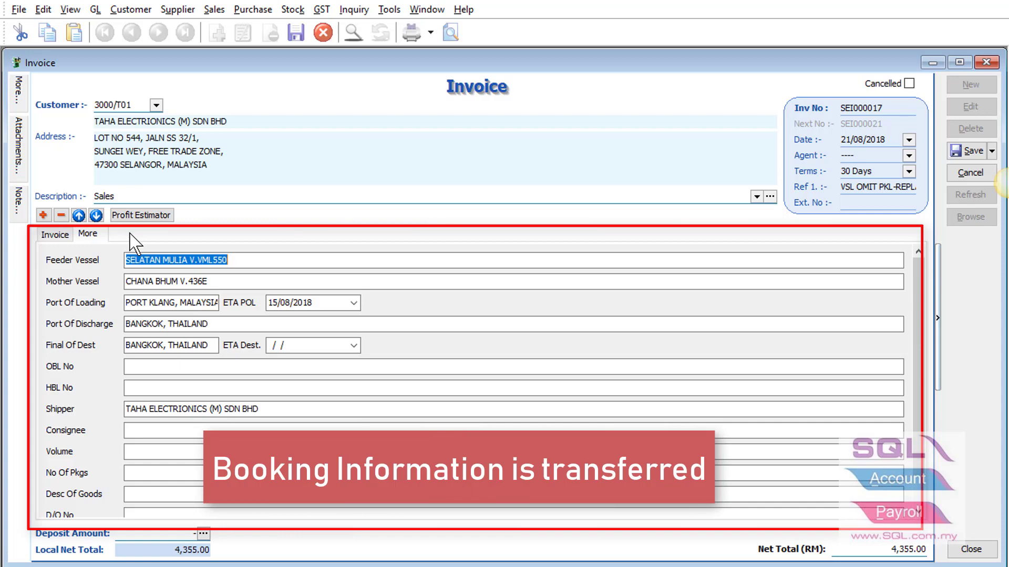
{"action": "left_click", "coordinate": [57, 234]}
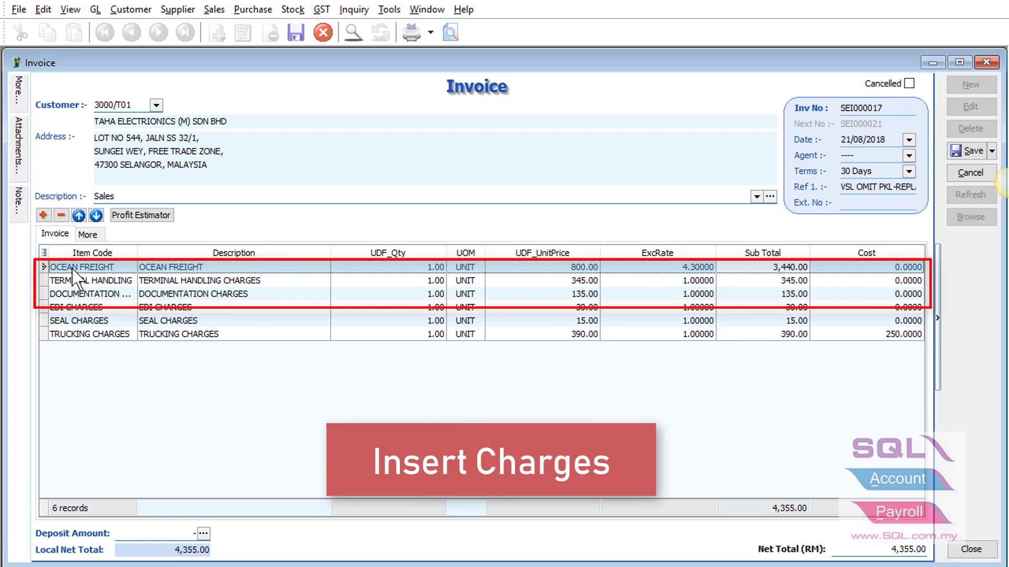
Check the charge lines, confirming Ocean Freight 800 at rate 4.3 gives 3,440.00.
{"action": "left_click", "coordinate": [76, 281]}
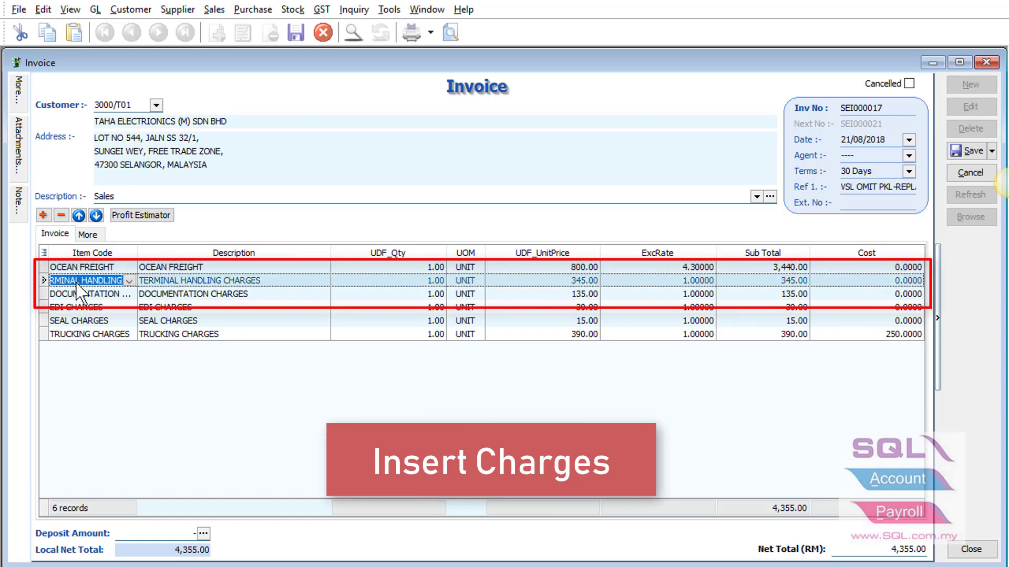
{"action": "left_click", "coordinate": [76, 295]}
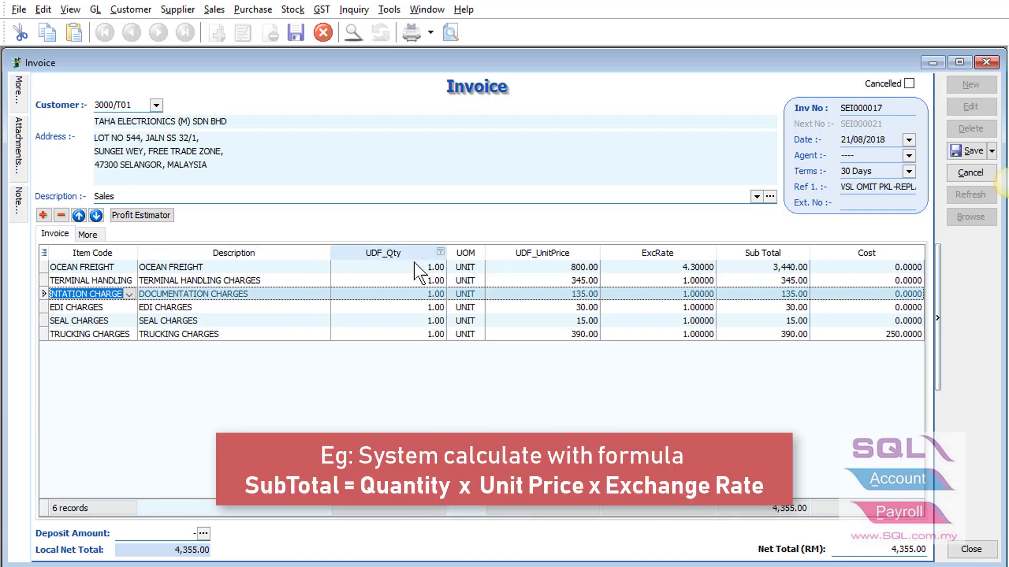
{"action": "left_click", "coordinate": [415, 267]}
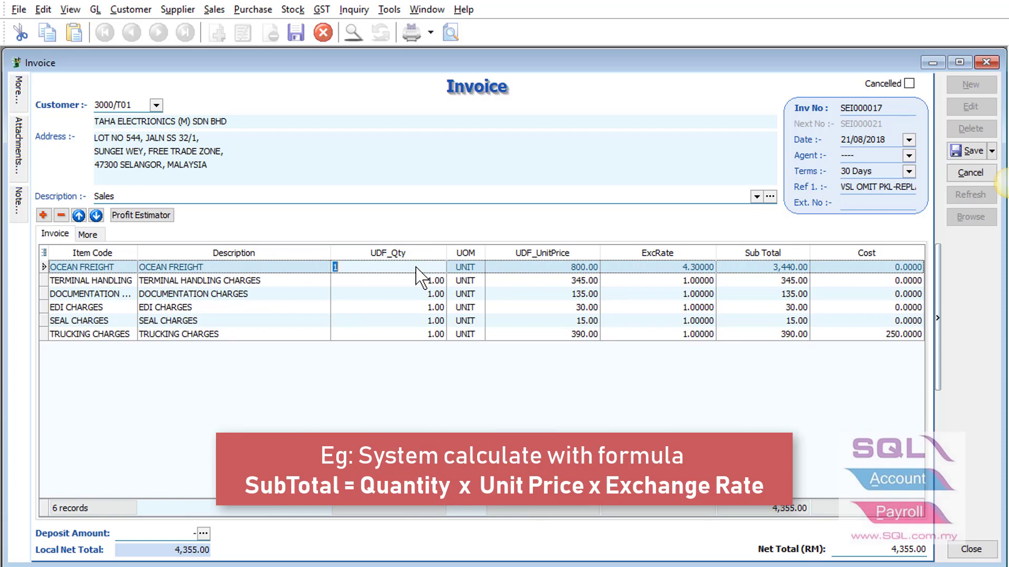
{"action": "left_click", "coordinate": [489, 269]}
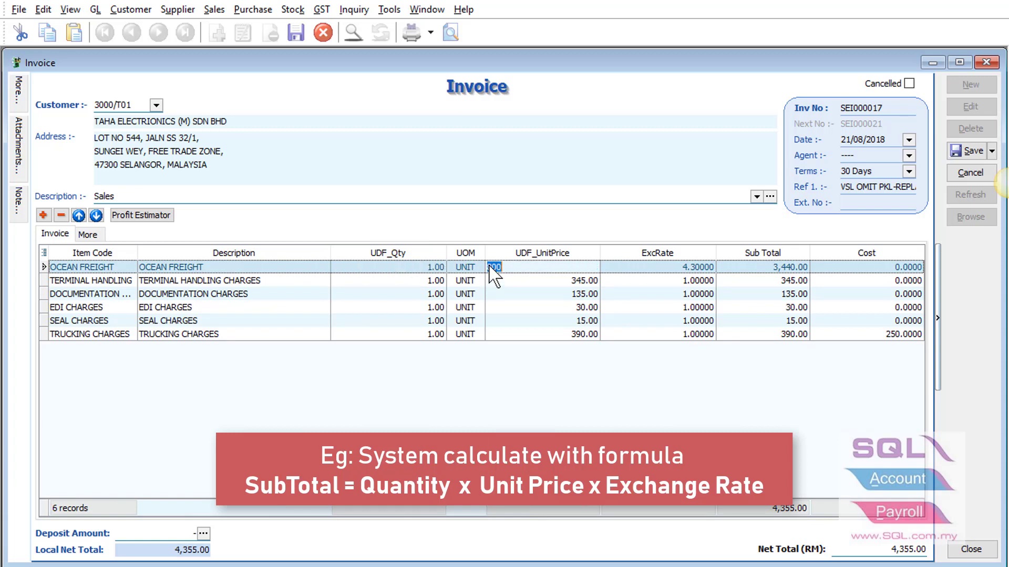
{"action": "left_click", "coordinate": [678, 268]}
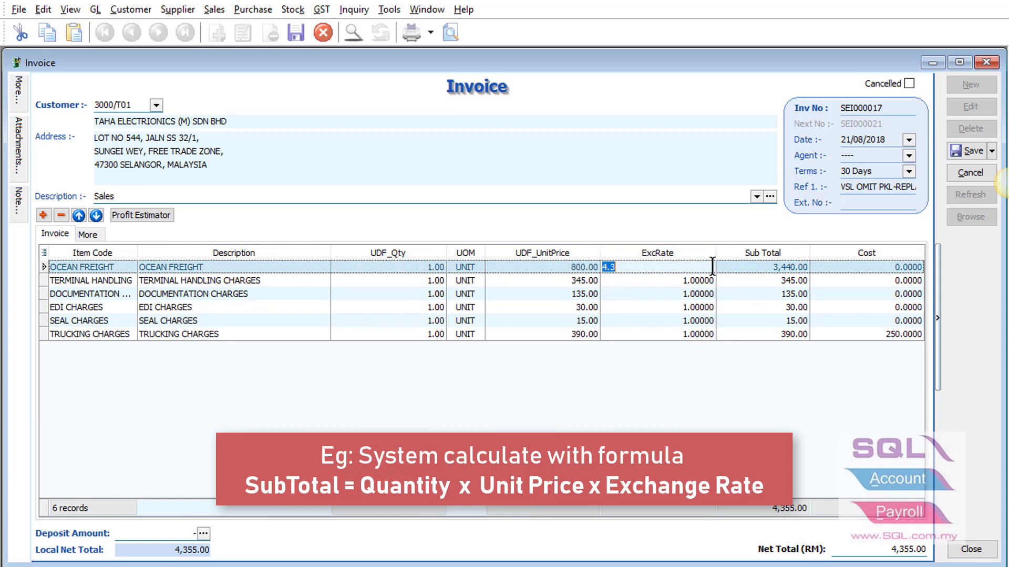
{"action": "left_click", "coordinate": [762, 265]}
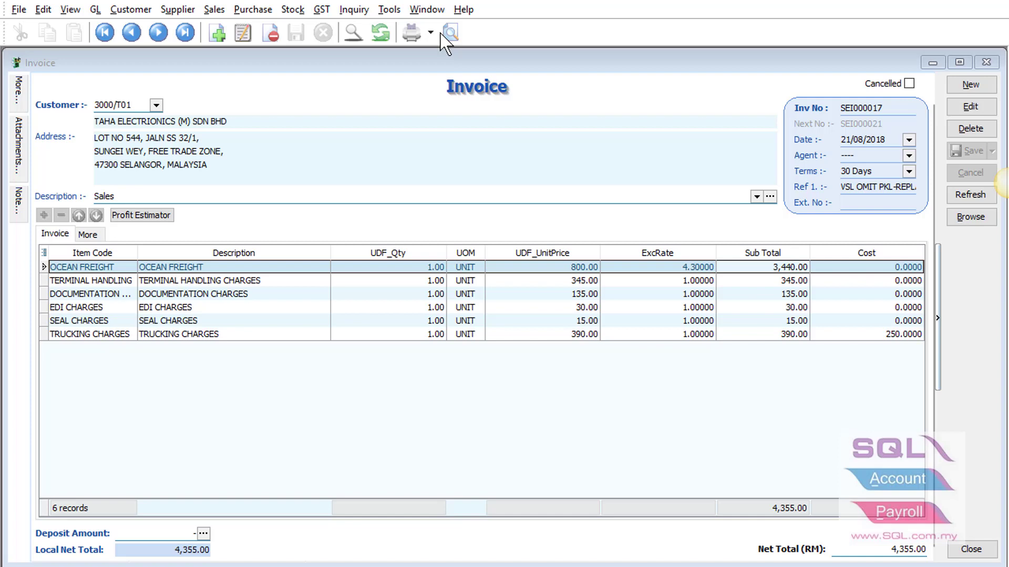
Preview the invoice using the TaxInvoice-Forwarding report layout.
{"action": "left_click", "coordinate": [448, 34]}
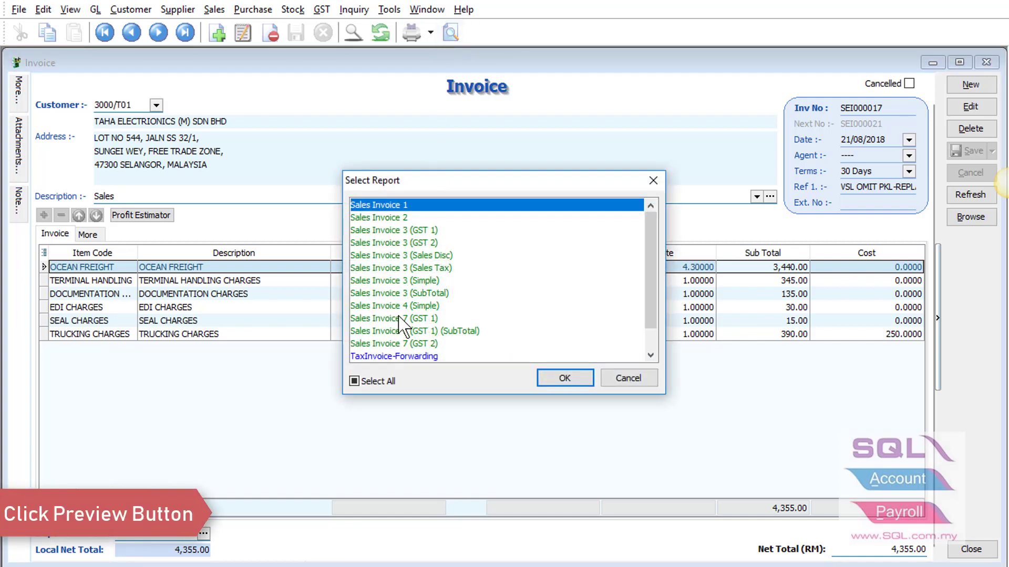
{"action": "left_click", "coordinate": [394, 354]}
{"action": "double_click", "coordinate": [397, 345]}
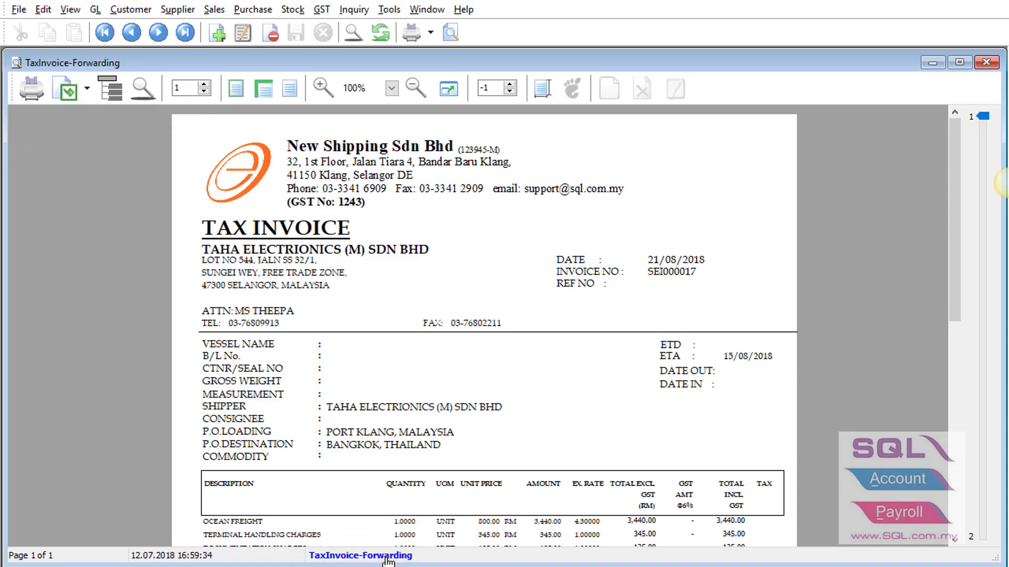
In the layout designer, select the UDF_ETA field and browse its available data fields.
{"action": "left_click", "coordinate": [388, 556]}
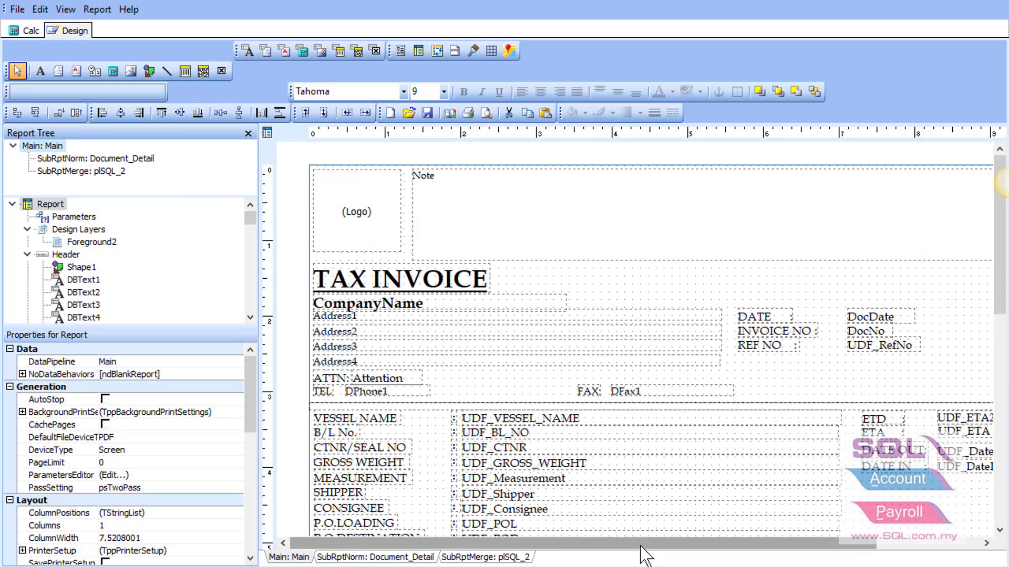
{"action": "left_click_drag", "start_coordinate": [644, 546], "coordinate": [746, 546]}
{"action": "left_click", "coordinate": [836, 434]}
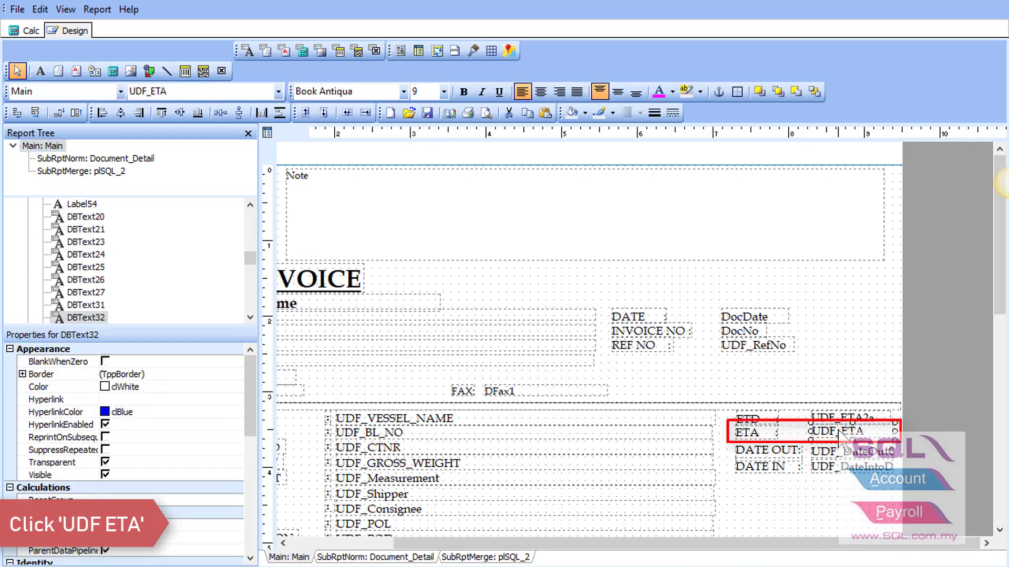
{"action": "left_click", "coordinate": [278, 94]}
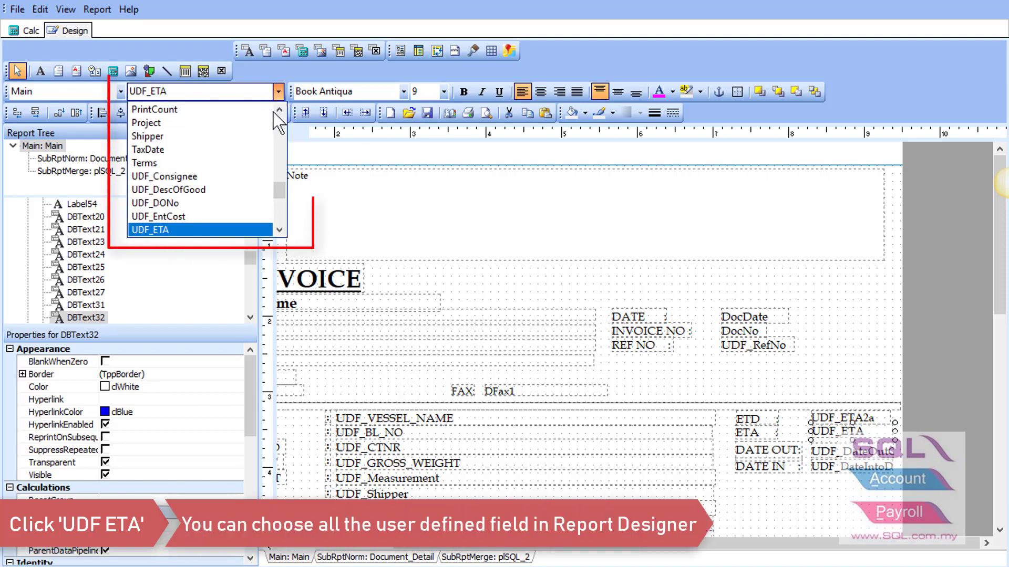
{"action": "scroll", "coordinate": [271, 158], "scroll_direction": "down", "scroll_amount": 1}
{"action": "scroll", "coordinate": [271, 173], "scroll_direction": "down", "scroll_amount": 1}
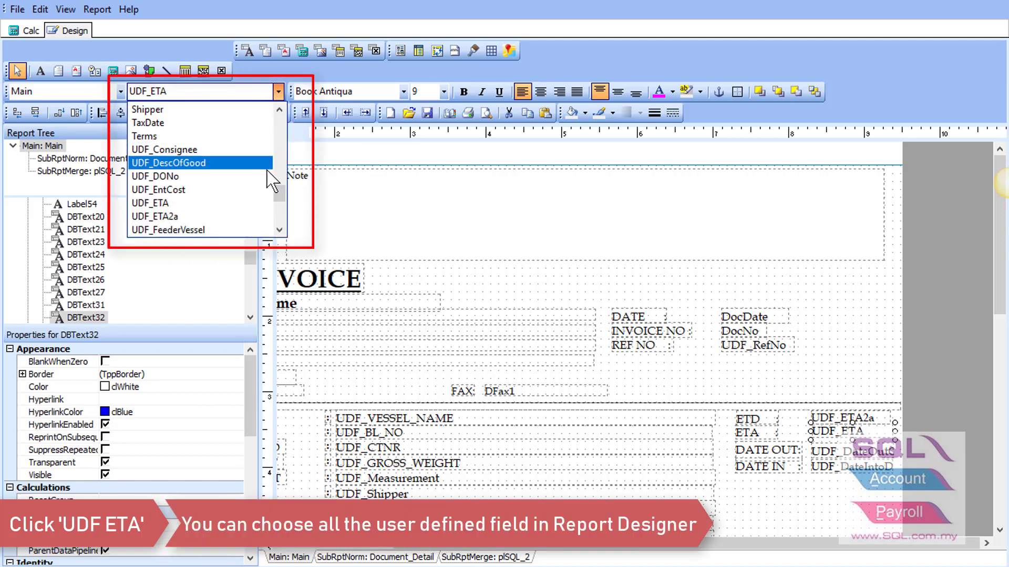
{"action": "scroll", "coordinate": [271, 179], "scroll_direction": "down", "scroll_amount": 1}
{"action": "scroll", "coordinate": [272, 179], "scroll_direction": "down", "scroll_amount": 2}
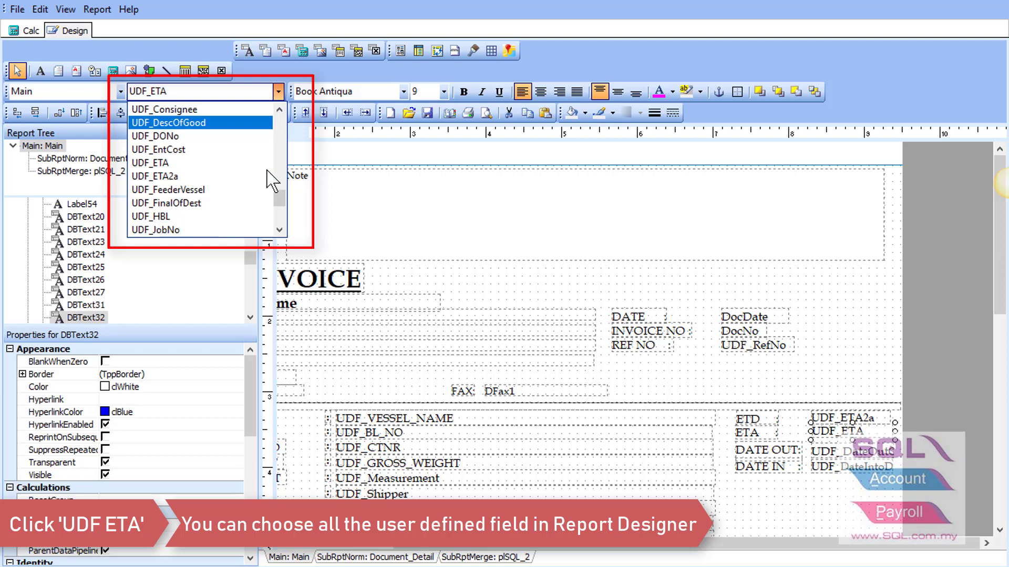
{"action": "scroll", "coordinate": [268, 173], "scroll_direction": "down", "scroll_amount": 1}
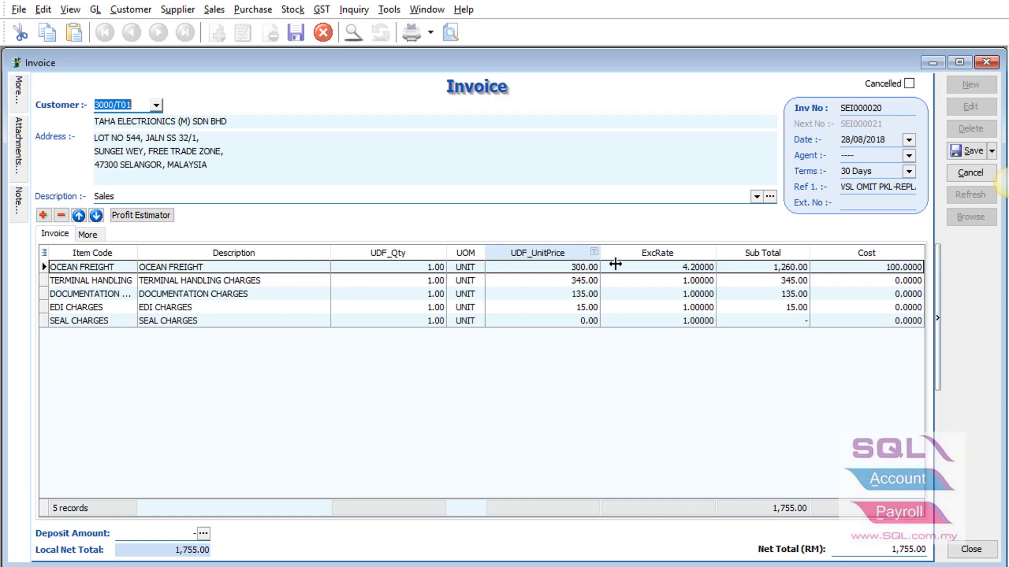
Enter costs for Ocean Freight, Terminal Handling and Documentation, then check the Entertainment Cost field.
{"action": "left_click", "coordinate": [824, 267]}
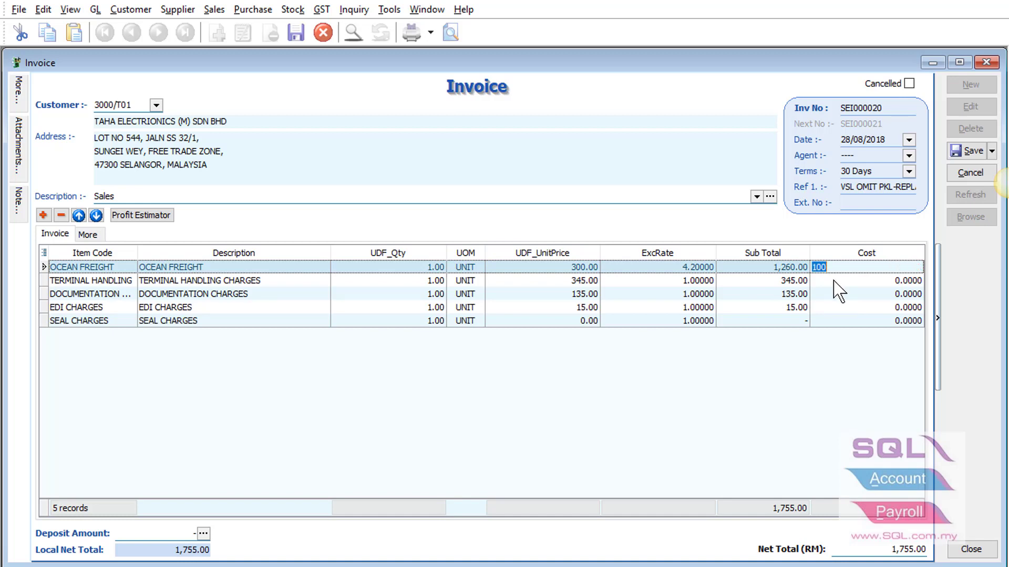
{"action": "left_click", "coordinate": [835, 279]}
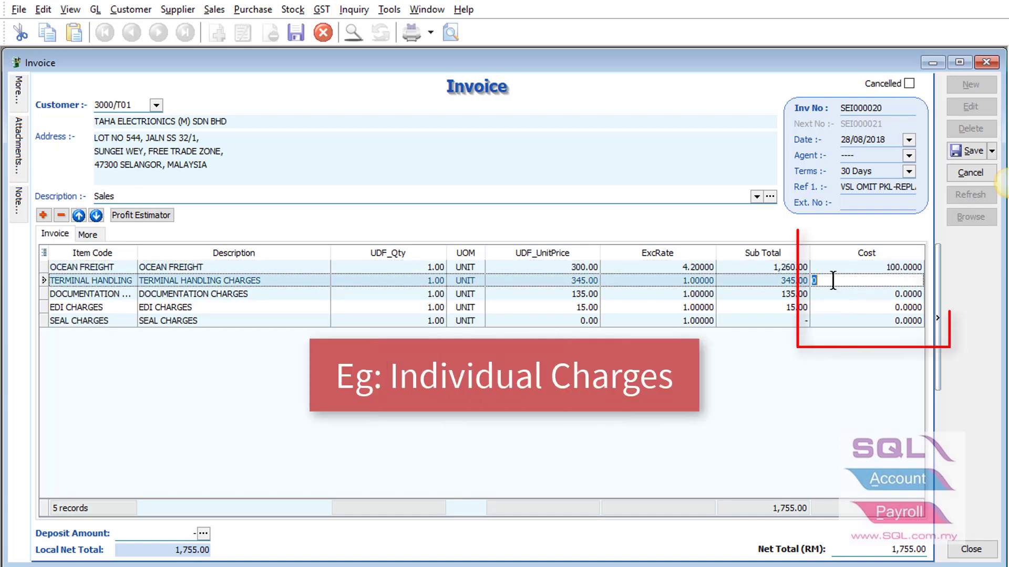
{"action": "left_click", "coordinate": [837, 295]}
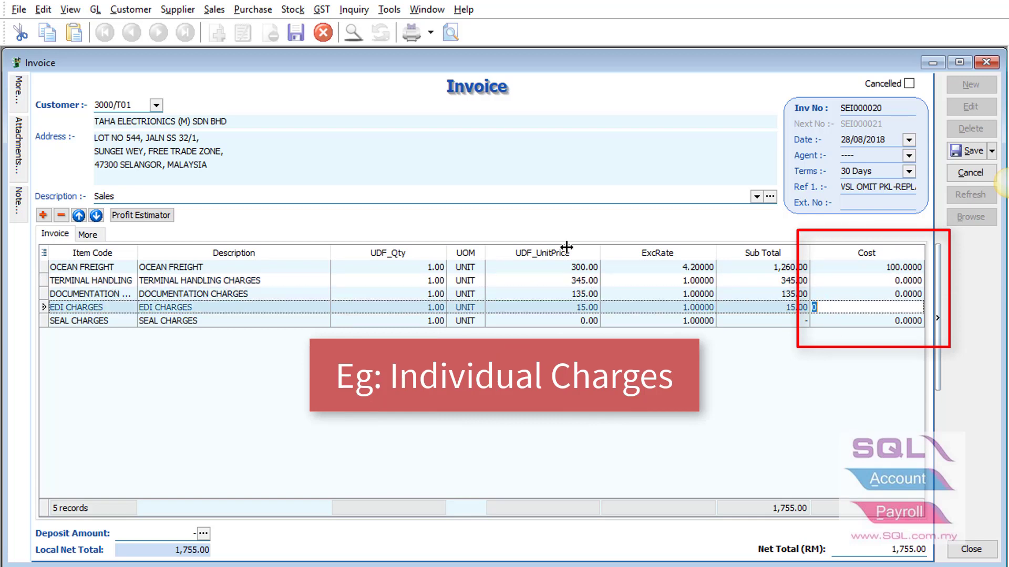
{"action": "left_click", "coordinate": [88, 234]}
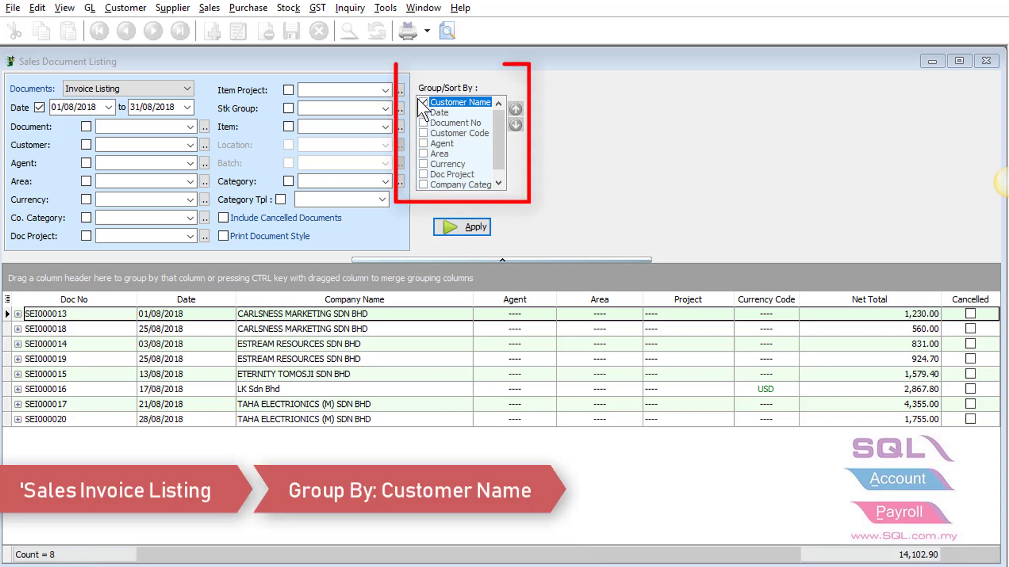
Preview the invoice listing as the Profit and Loss By Document report.
{"action": "left_click", "coordinate": [444, 33]}
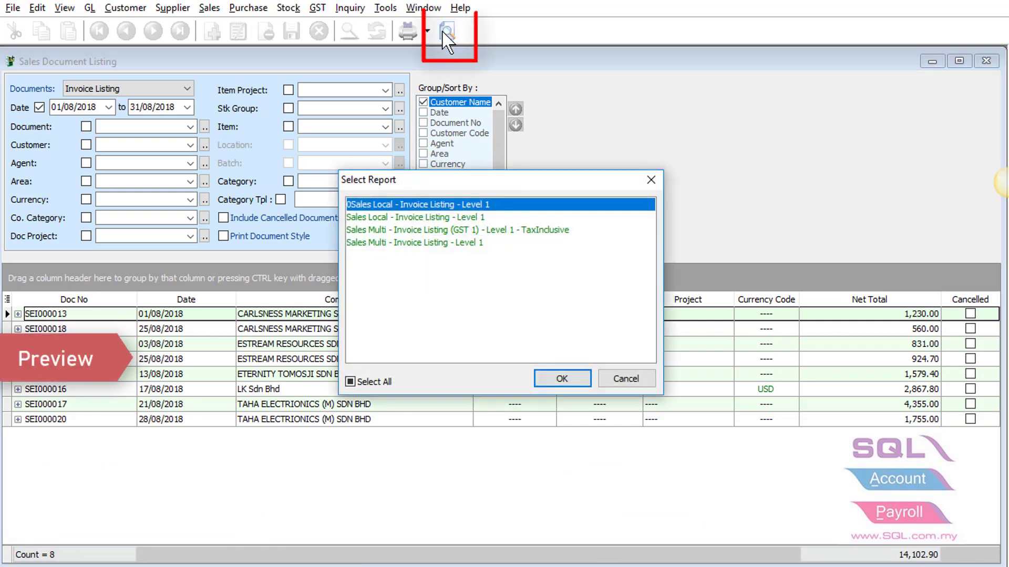
{"action": "double_click", "coordinate": [402, 206]}
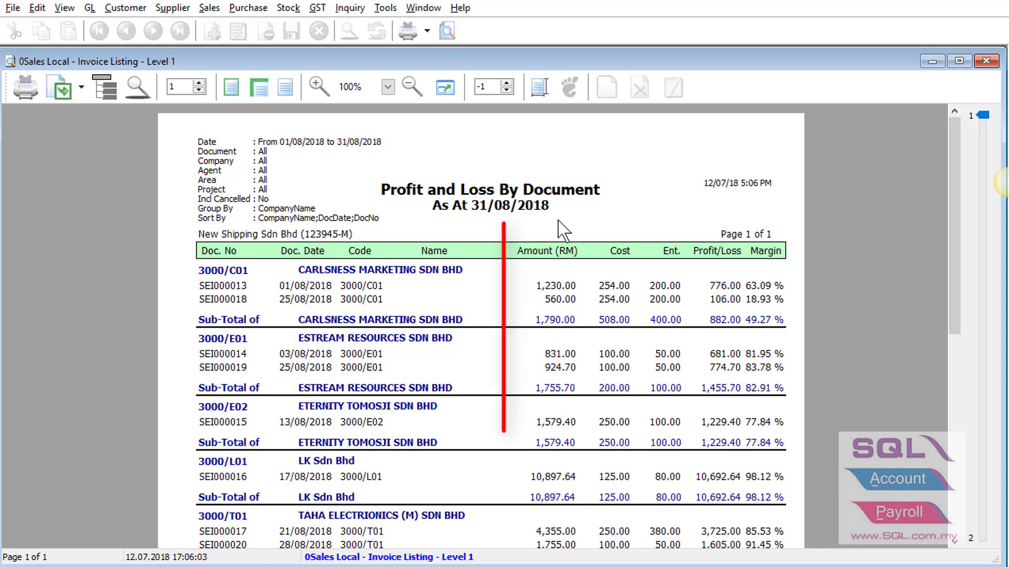
Turn on Show Details to itemize each invoice's charge lines.
{"action": "left_click", "coordinate": [108, 86]}
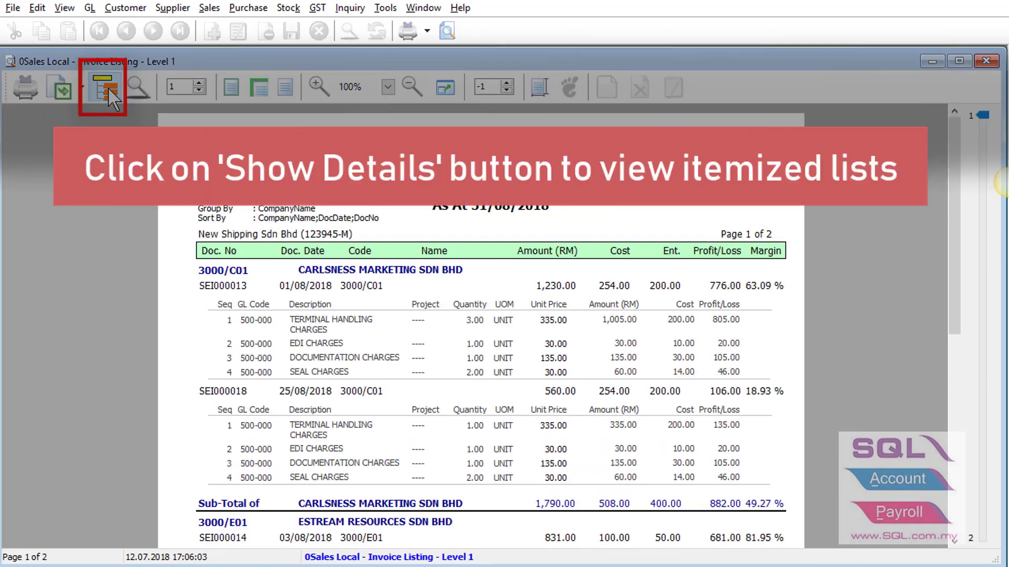